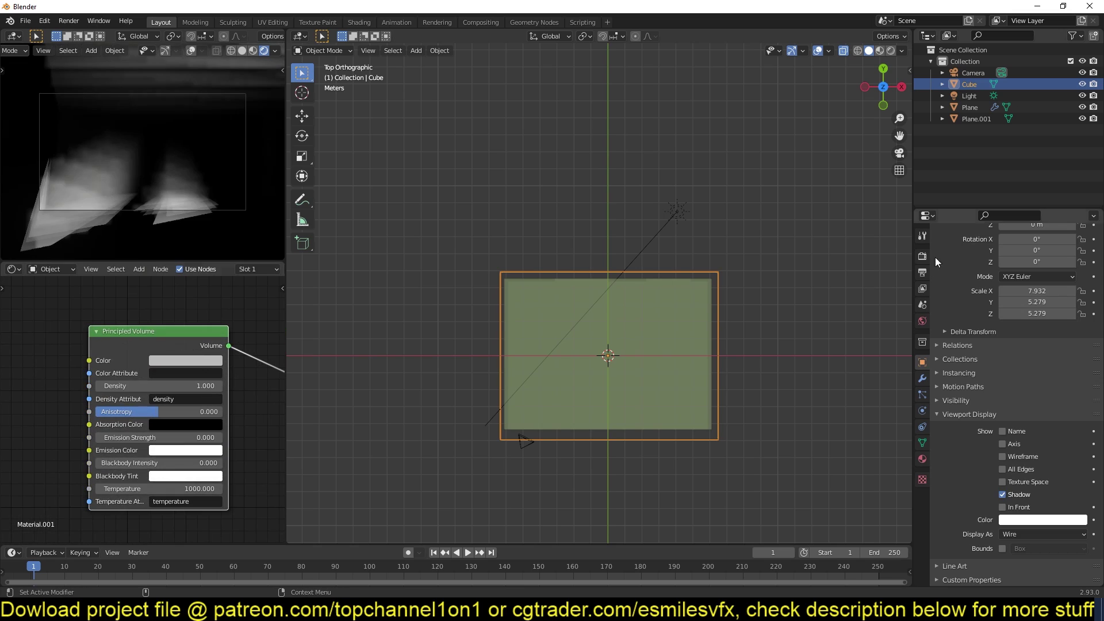
# - Set the directional shadow cascade size to 1024 px and adjust the scene light's data settings
pyautogui.click(922, 255)
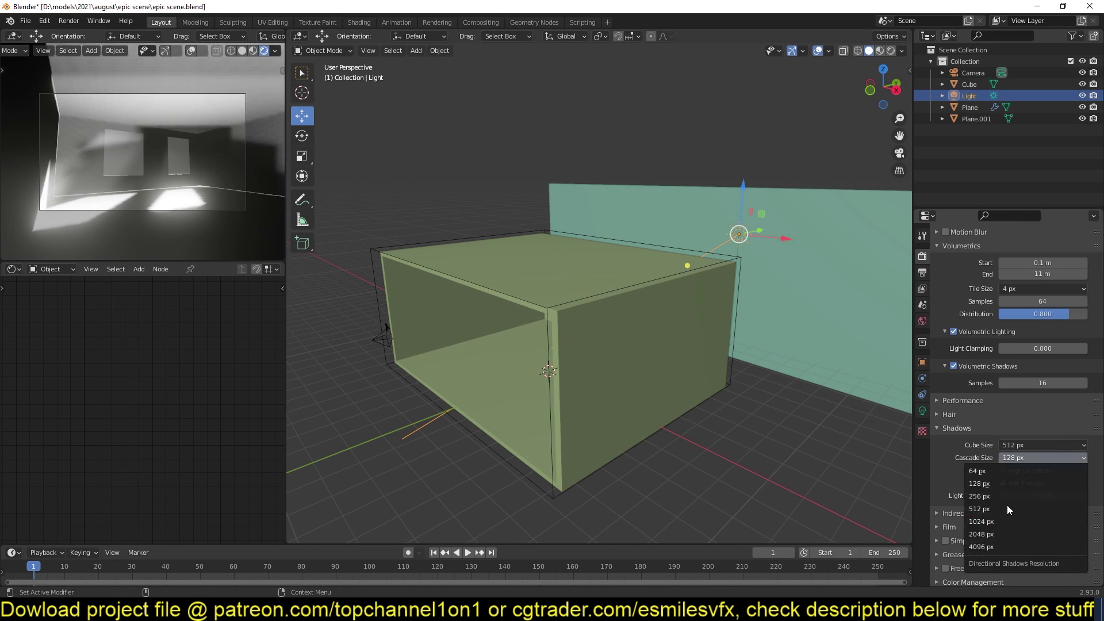
pyautogui.click(1011, 507)
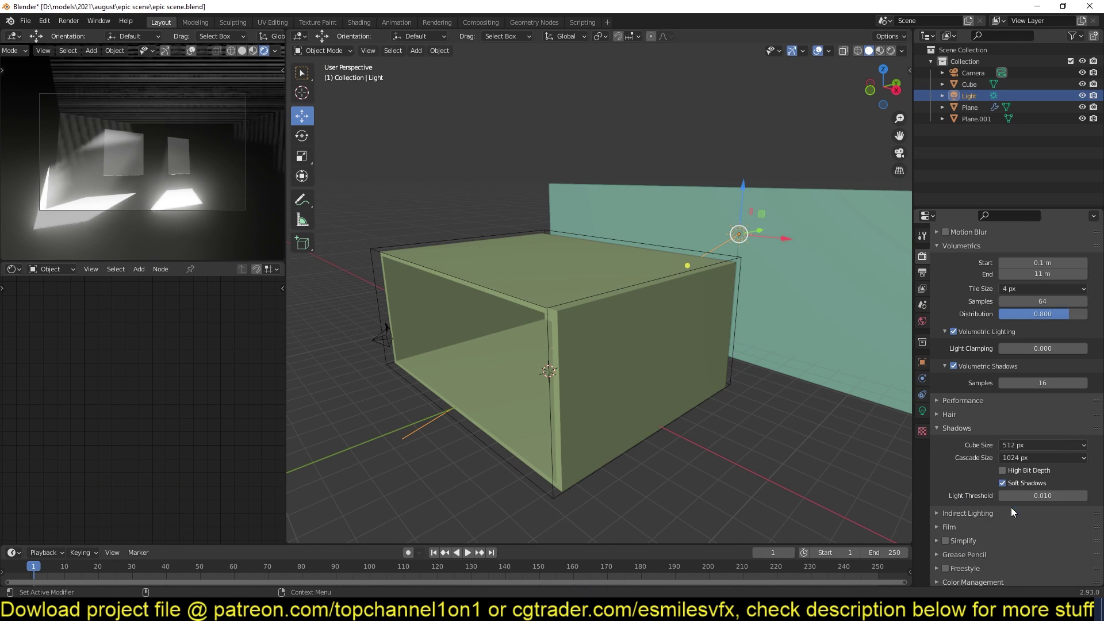
pyautogui.click(922, 410)
pyautogui.moveTo(1035, 389); pyautogui.dragTo(1043, 389)
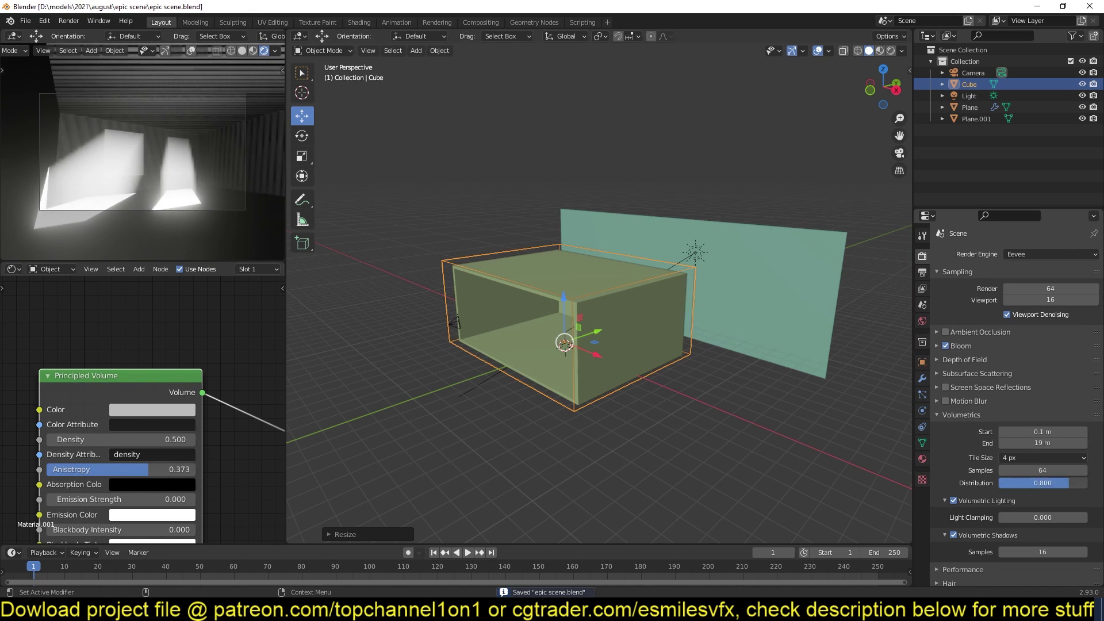
# - Collapse the volumetric lighting options, toggle volumetric shadows and open the light's data settings
pyautogui.click(945, 500)
pyautogui.click(953, 513)
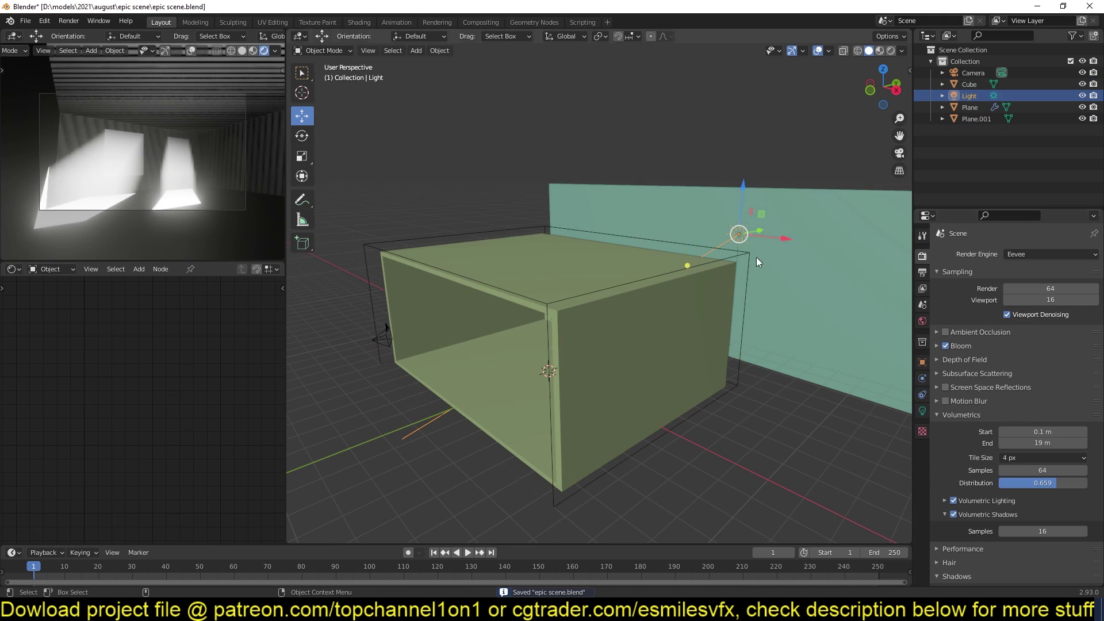
pyautogui.click(922, 410)
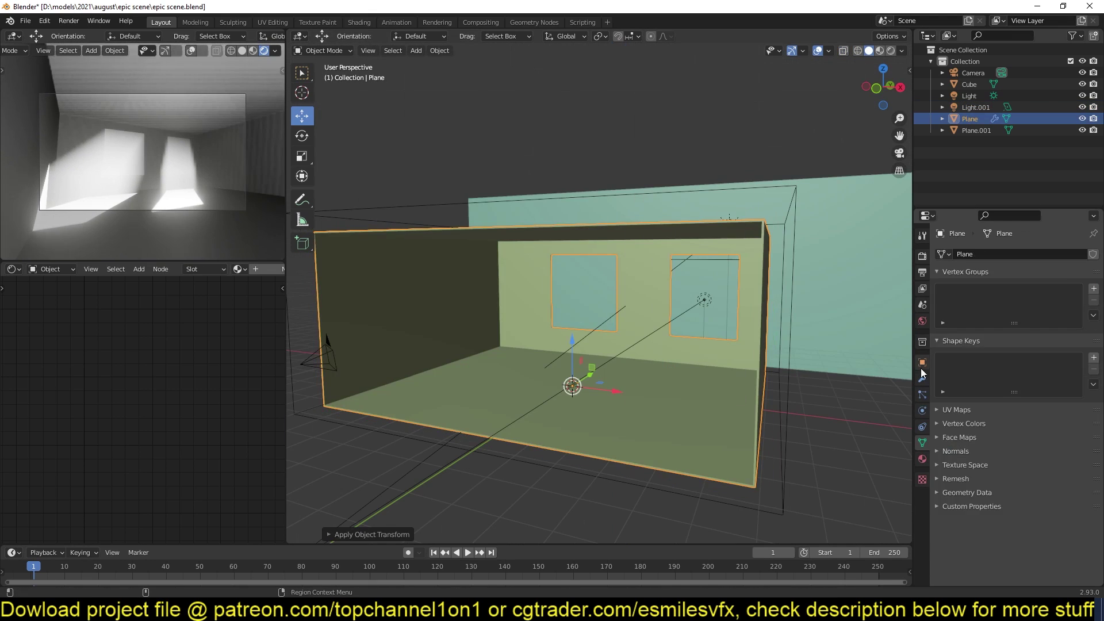
pyautogui.moveTo(1043, 305); pyautogui.dragTo(1064, 305)
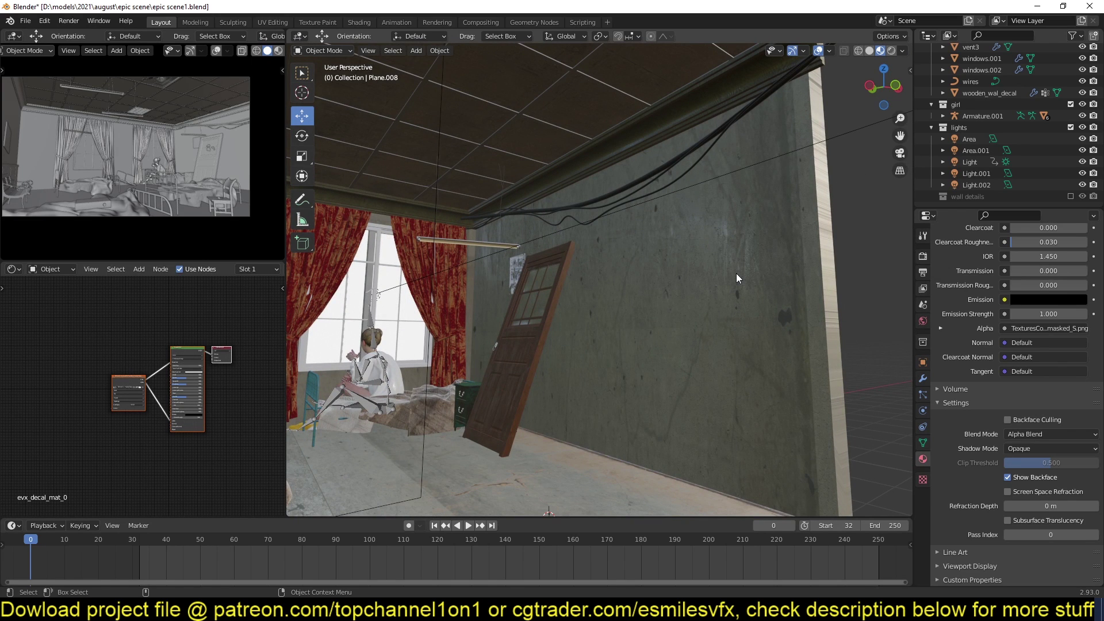
# - Select the room's side wall and examine its concrete material settings and full node tree
pyautogui.click(736, 274)
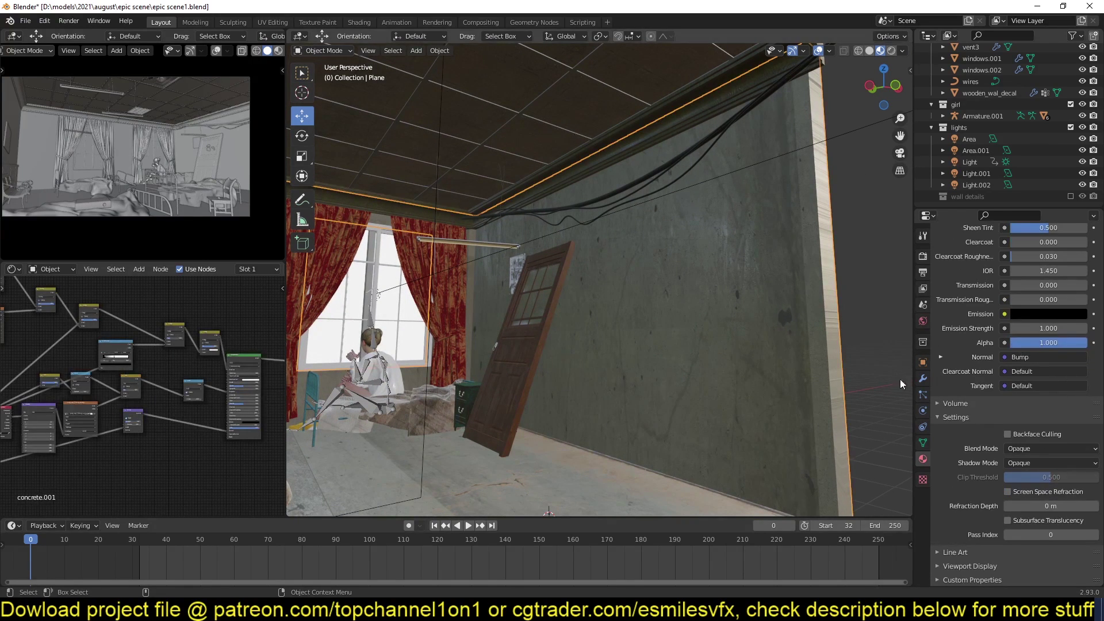
pyautogui.scroll(15, 998, 315)
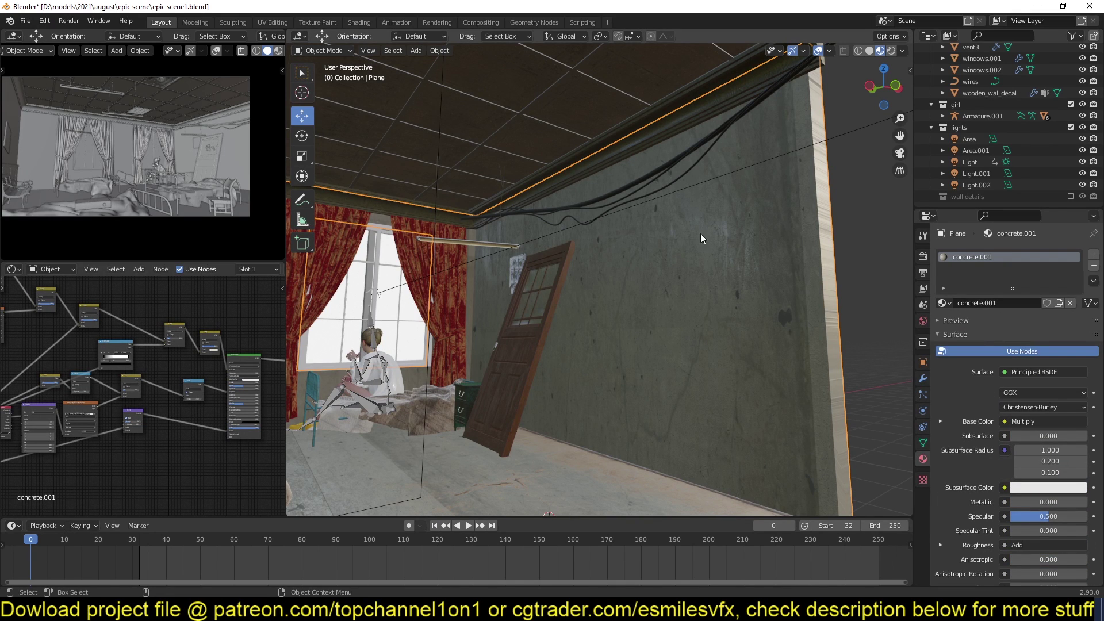
pyautogui.scroll(-4, 107, 310)
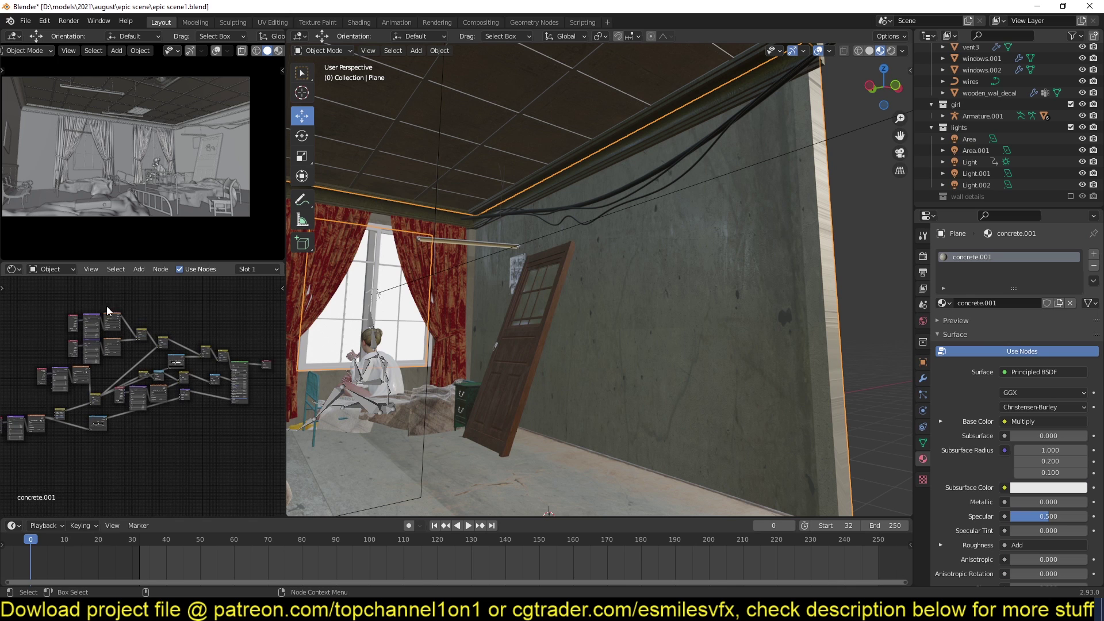
# - Enable the wall details collection to show the decals, and box-select the nodes of the wall's concrete material
pyautogui.click(1070, 196)
pyautogui.moveTo(795, 291); pyautogui.dragTo(620, 208, button='middle')
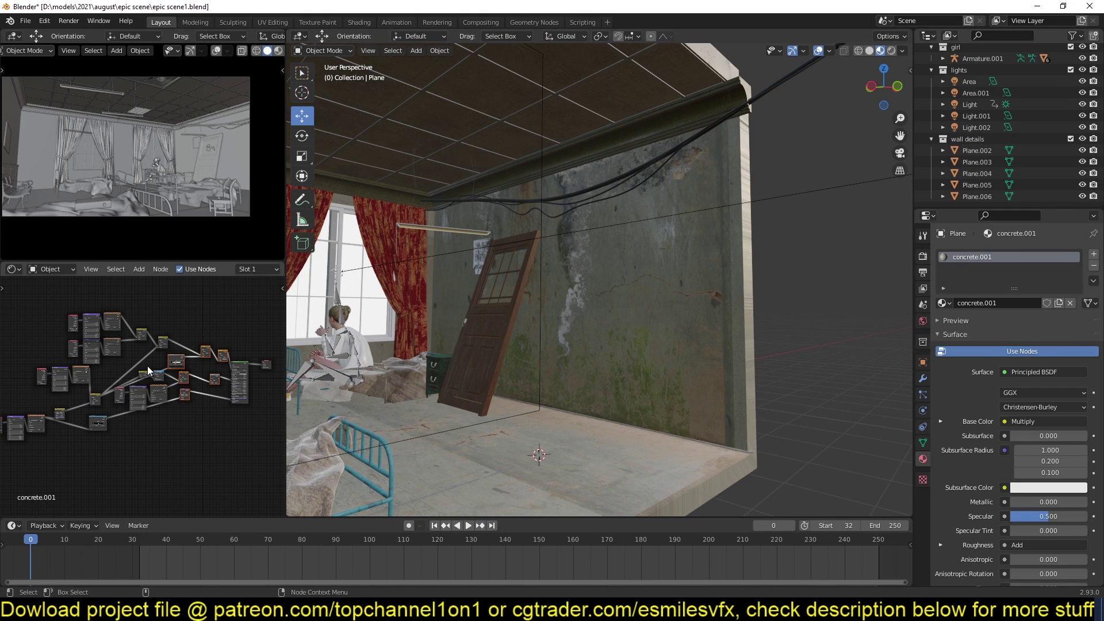
pyautogui.scroll(-3, 121, 340)
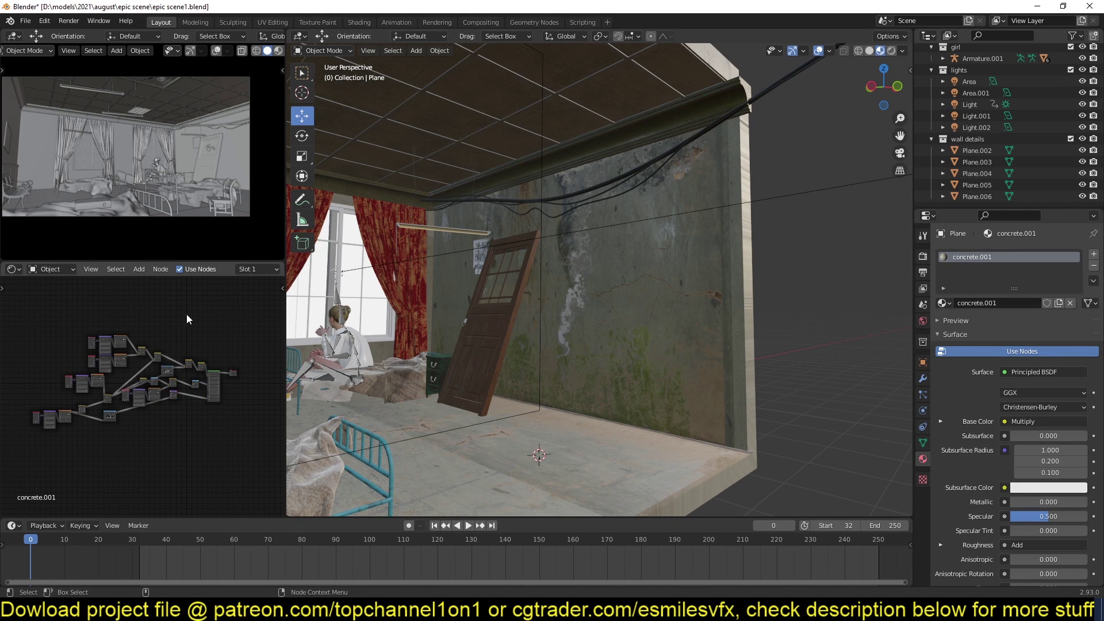
pyautogui.moveTo(187, 313); pyautogui.dragTo(41, 455)
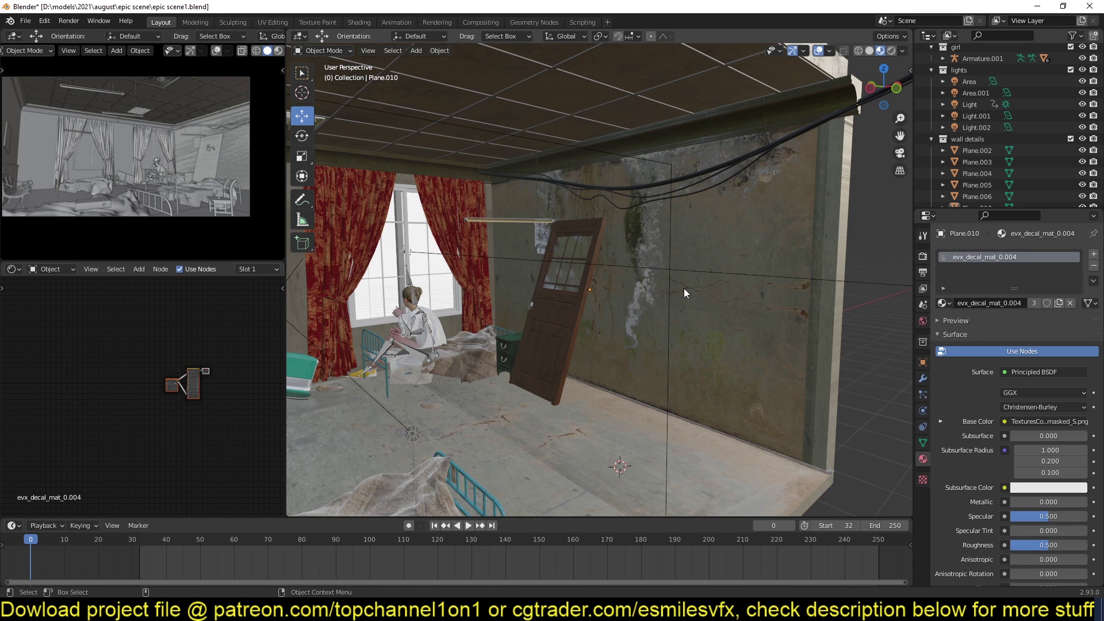
# - Delete the large grime decal Plane.004 covering the side wall and select the remaining decal Plane.010
pyautogui.click(797, 375)
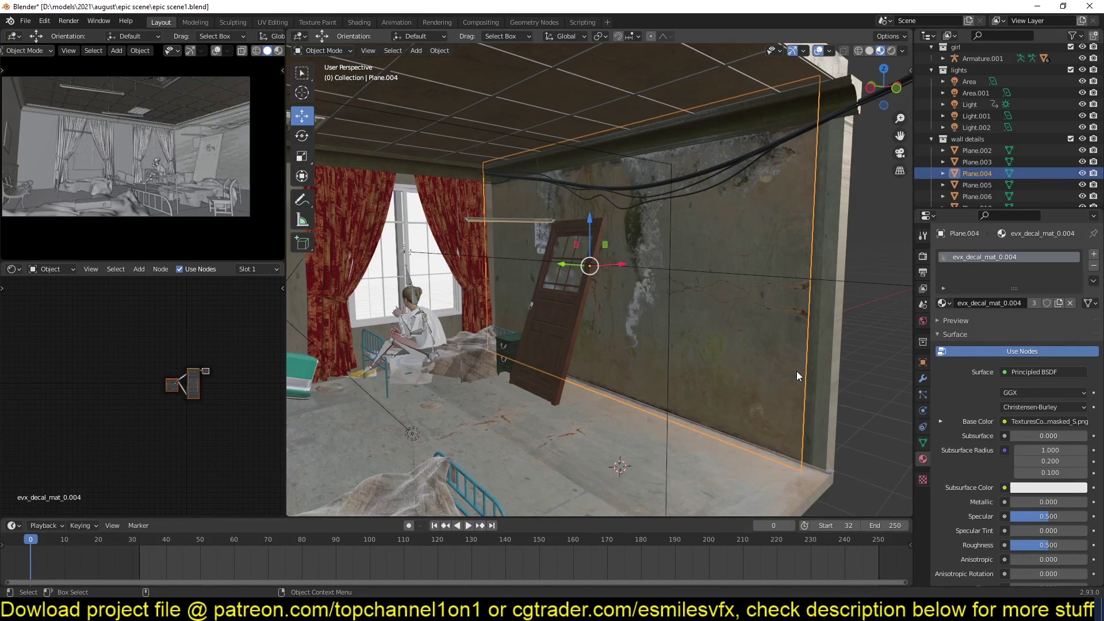
pyautogui.press('x')
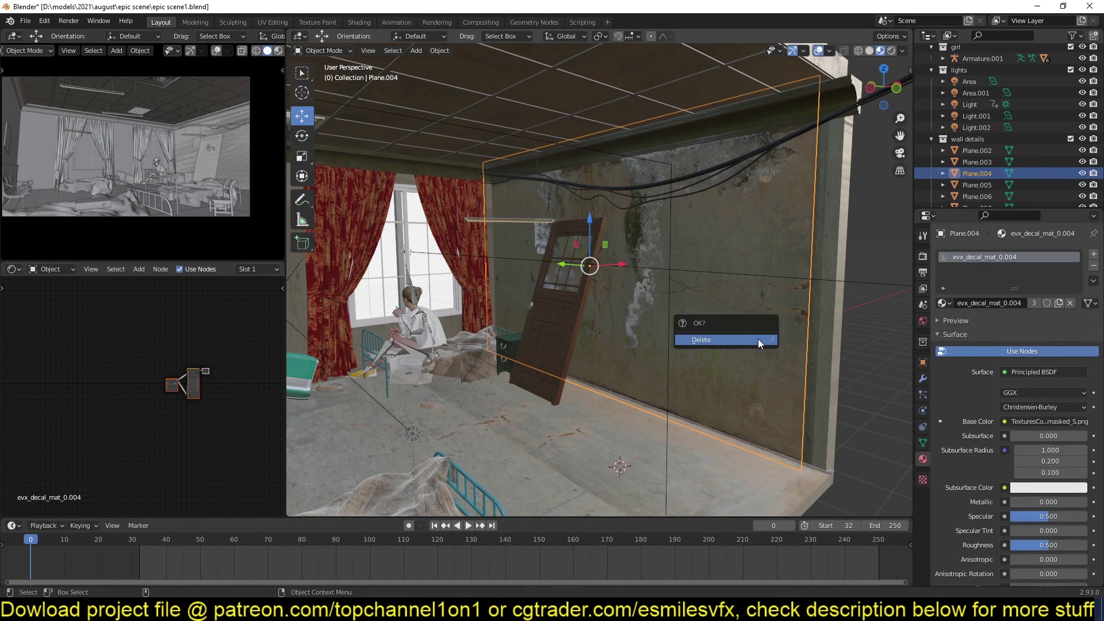
pyautogui.click(757, 341)
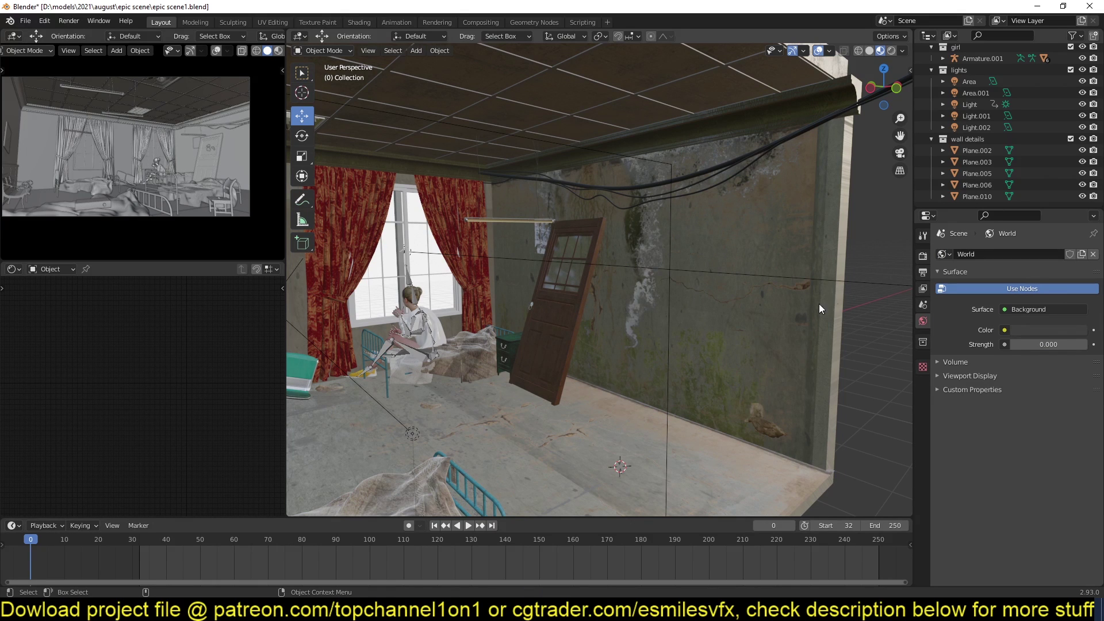
pyautogui.click(733, 325)
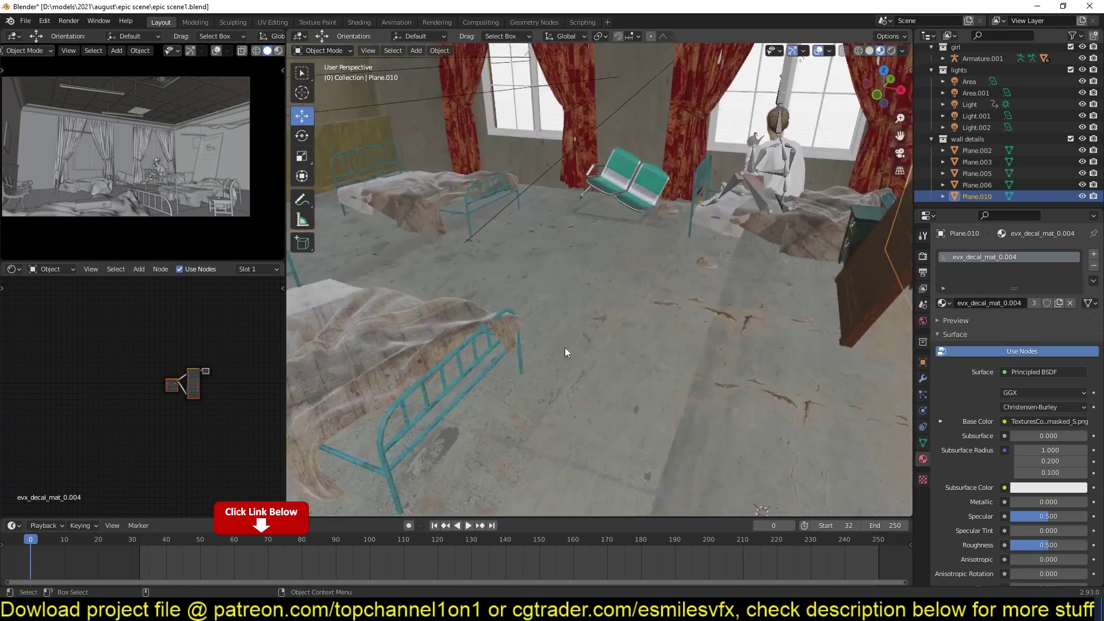
pyautogui.click(99, 21)
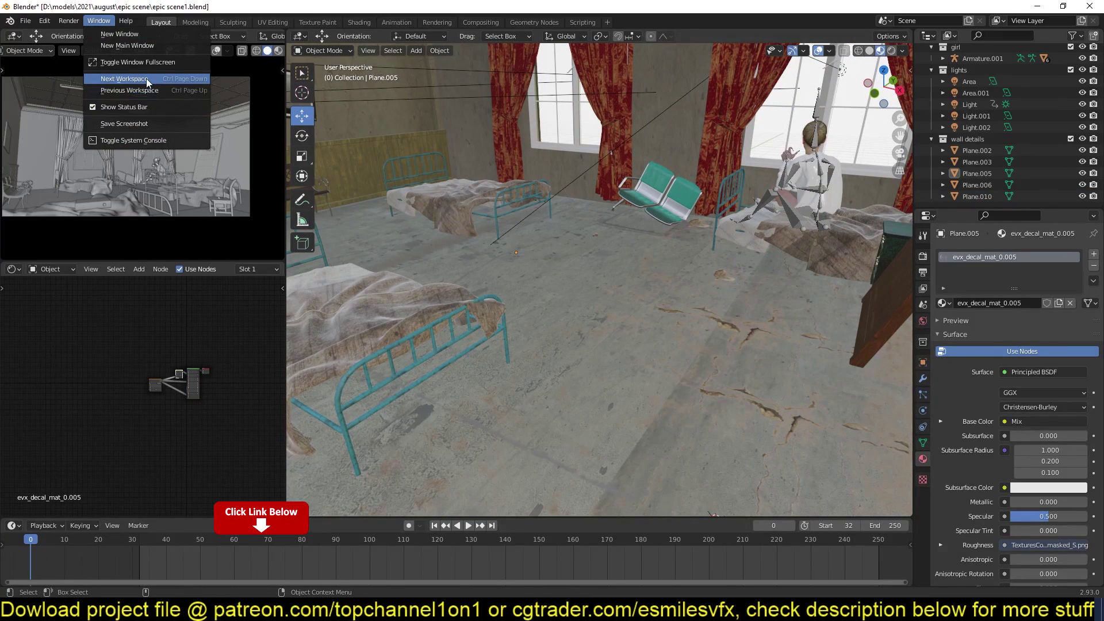
pyautogui.click(67, 23)
pyautogui.click(102, 92)
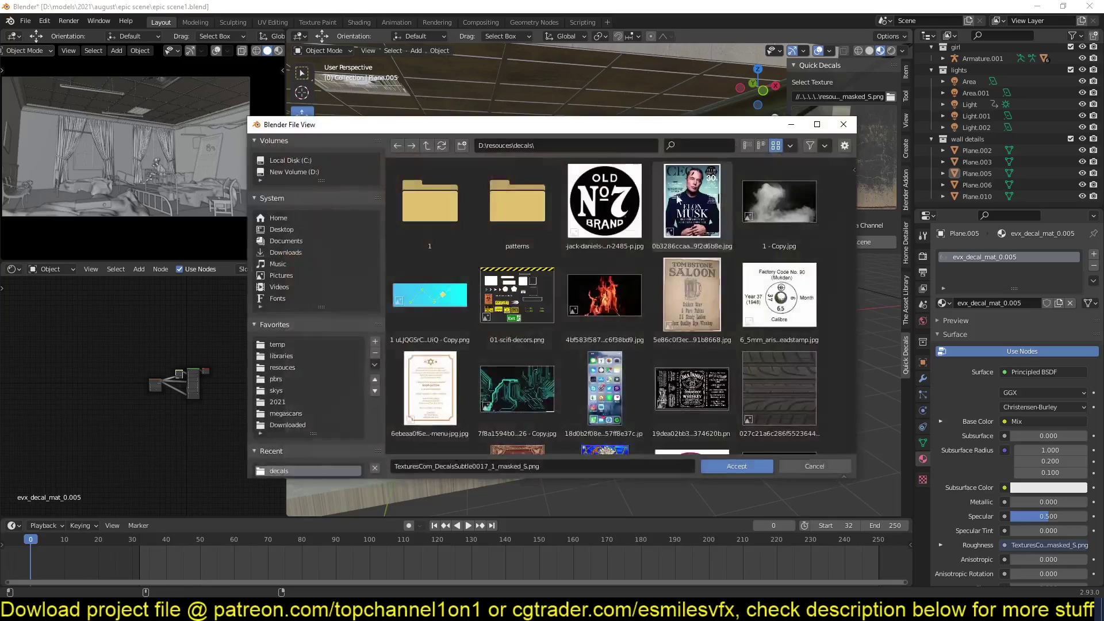
# - Load TexturesCom_DecalsSubtle0030_2_masked_S.png as the Quick Decals texture and add the decal to the wall behind the bench
pyautogui.scroll(-3, 797, 250)
pyautogui.moveTo(850, 187); pyautogui.dragTo(841, 406)
pyautogui.click(788, 231)
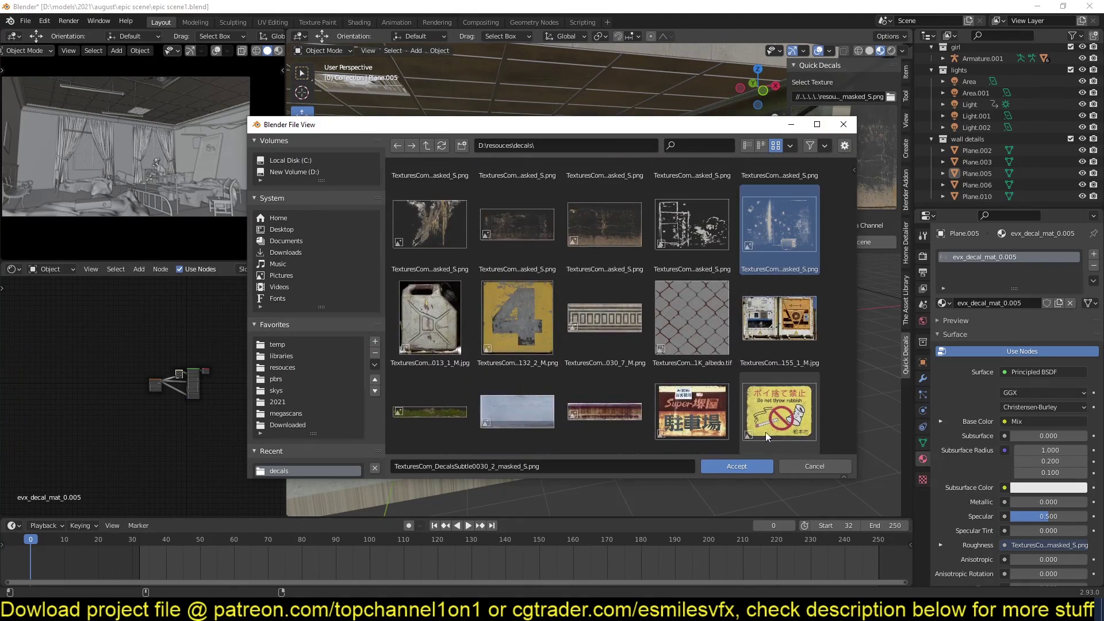
pyautogui.click(753, 466)
pyautogui.moveTo(703, 276); pyautogui.dragTo(463, 219, button='middle')
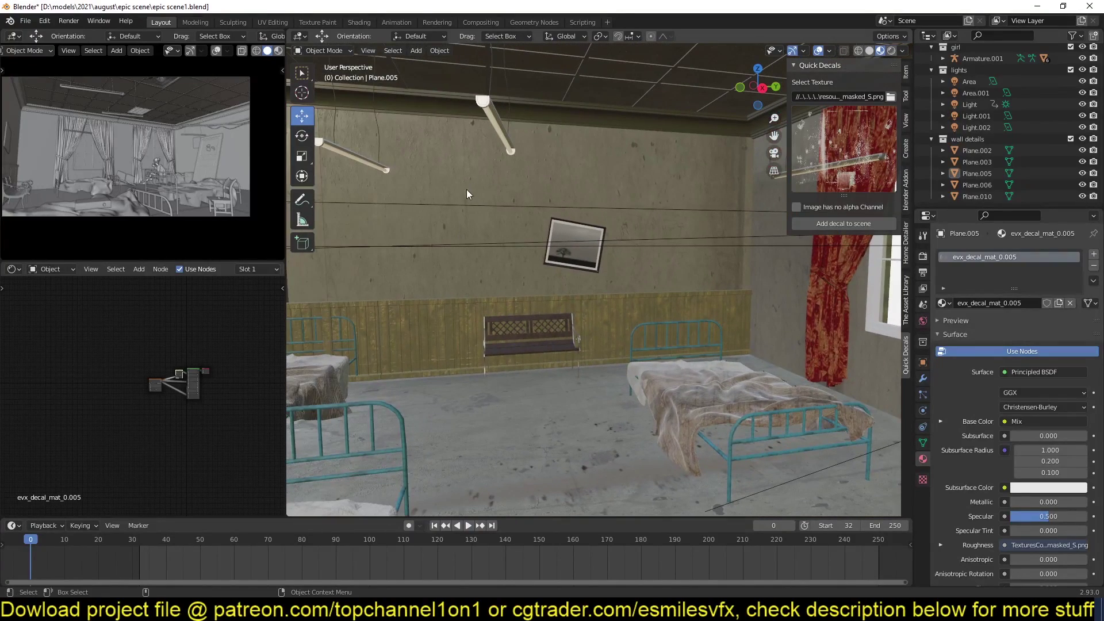
pyautogui.click(865, 226)
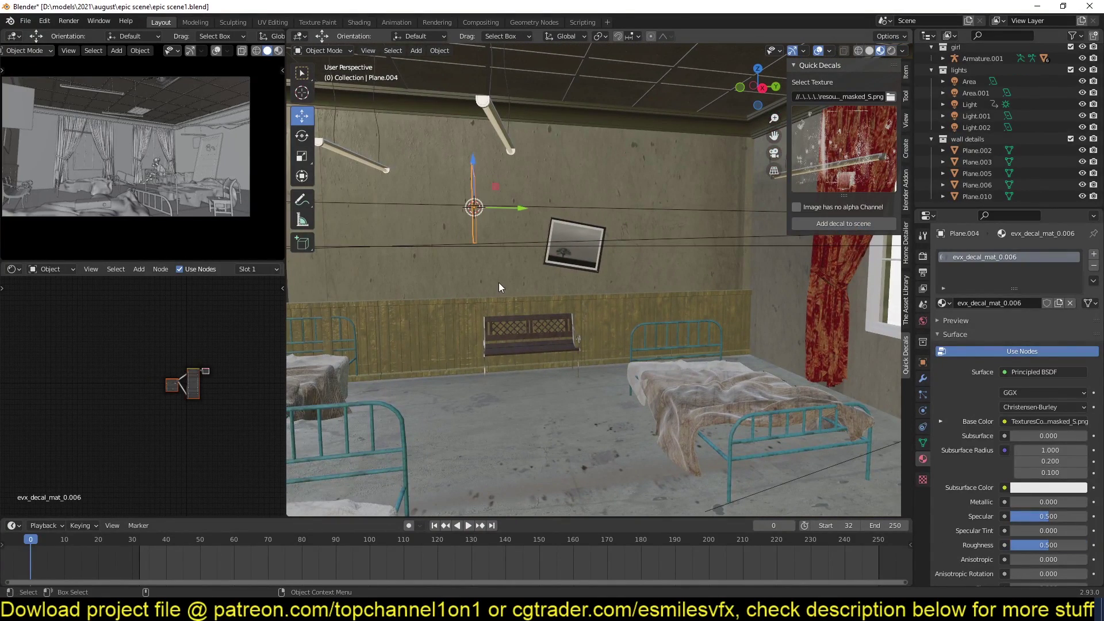
# - Rotate the new decal 90° about the Z axis, then scale and move it to cover the wall behind the bench
pyautogui.press('r')
pyautogui.press('z')
pyautogui.press('9')
pyautogui.press('0')
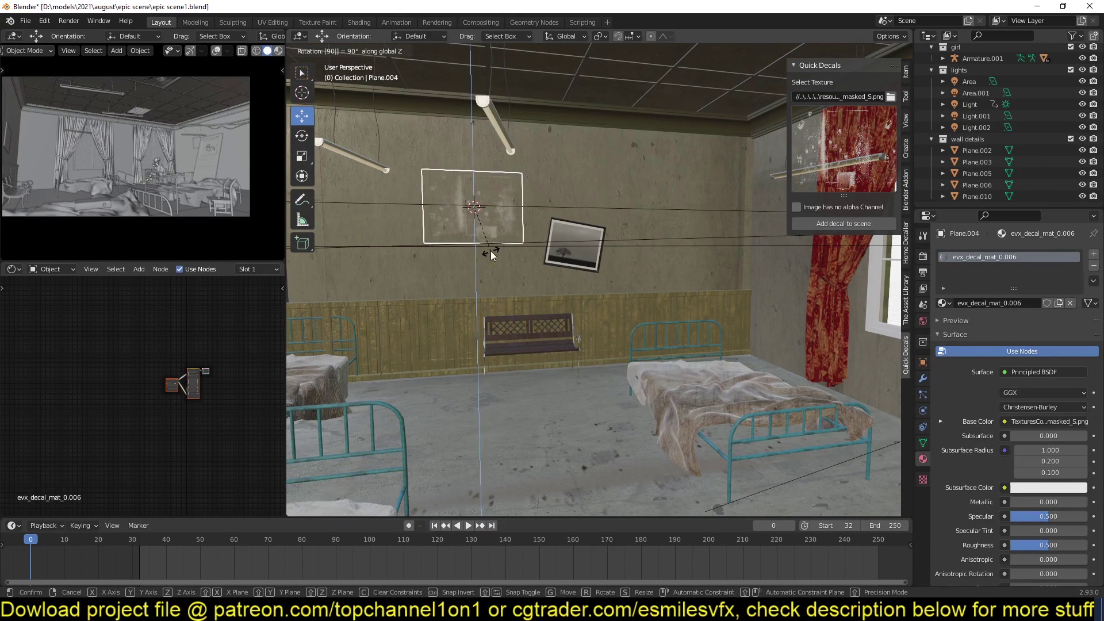
pyautogui.press('Return')
pyautogui.press('s')
pyautogui.click(519, 244)
pyautogui.press('g')
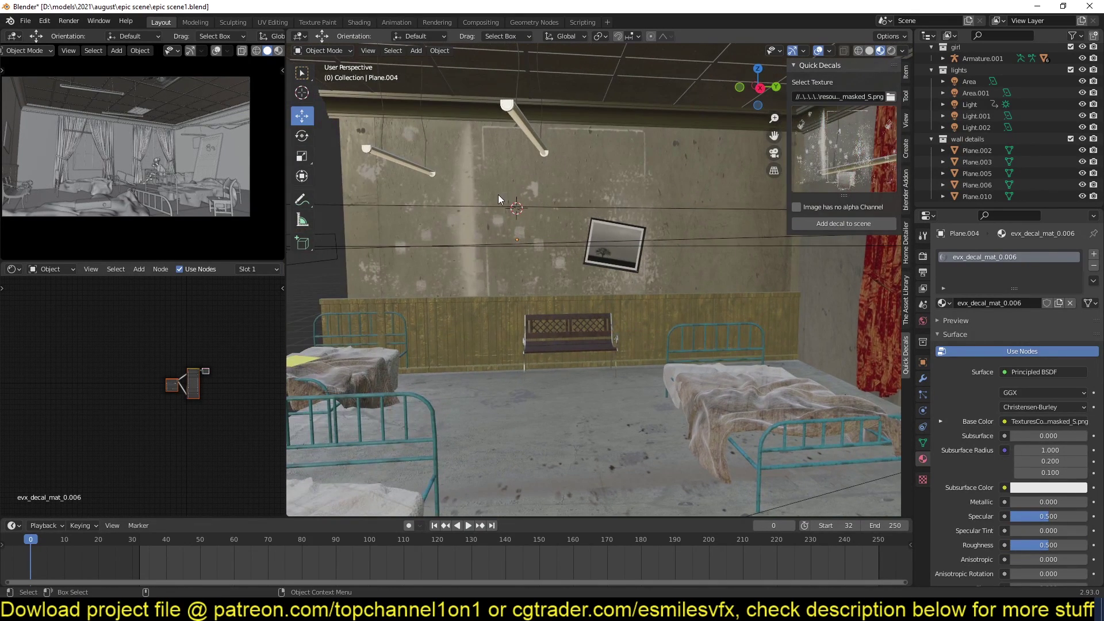
pyautogui.moveTo(497, 194); pyautogui.dragTo(571, 241, button='middle')
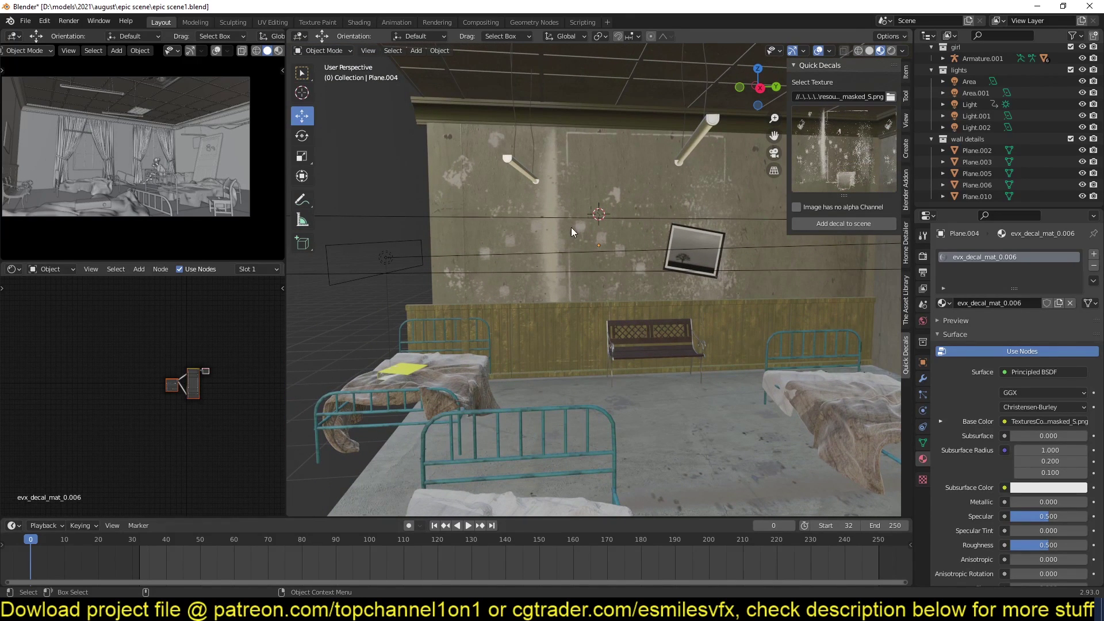
pyautogui.click(560, 195)
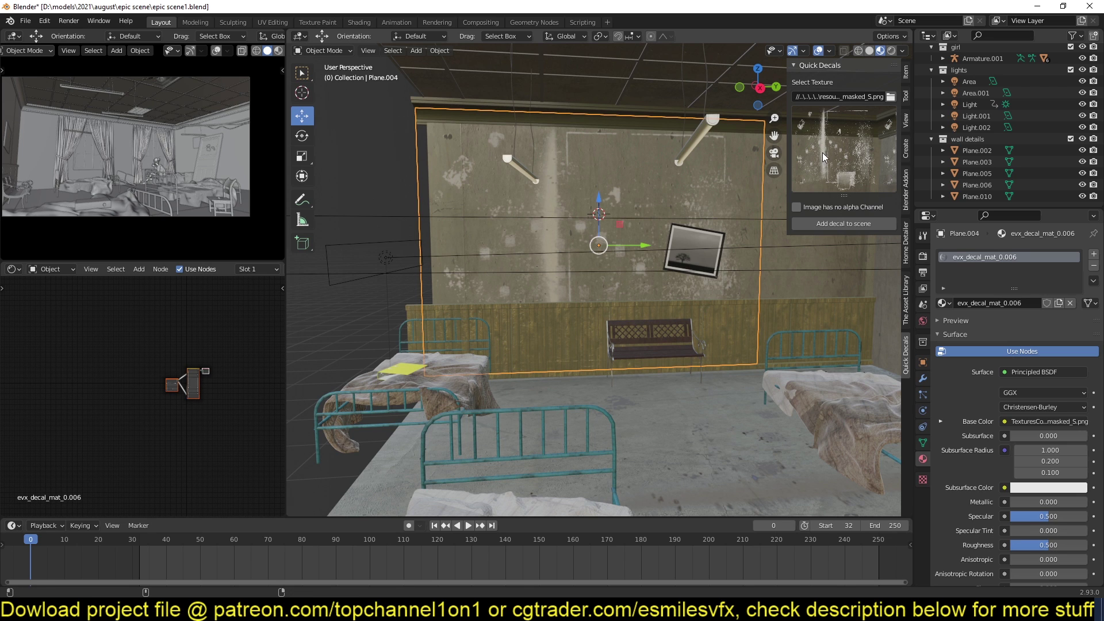
# - Load TexturesCom_BuildingsTudor0043_1_M.jpg as the Quick Decals texture and mark the image as having no alpha channel
pyautogui.scroll(1, 567, 167)
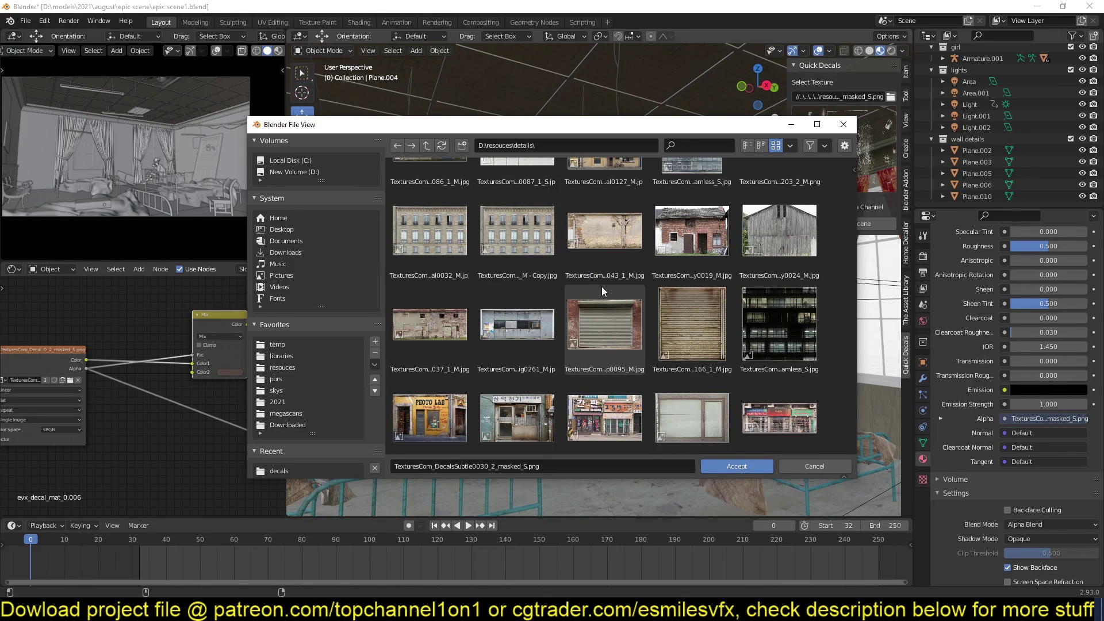
pyautogui.click(613, 237)
pyautogui.scroll(-2, 563, 344)
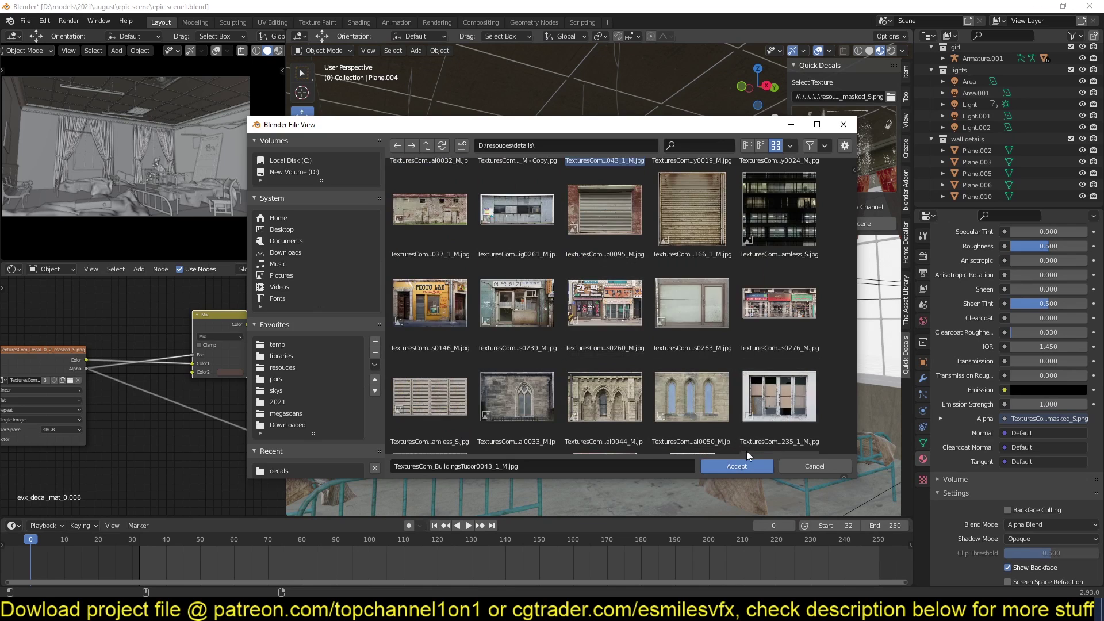
pyautogui.click(745, 466)
pyautogui.click(830, 216)
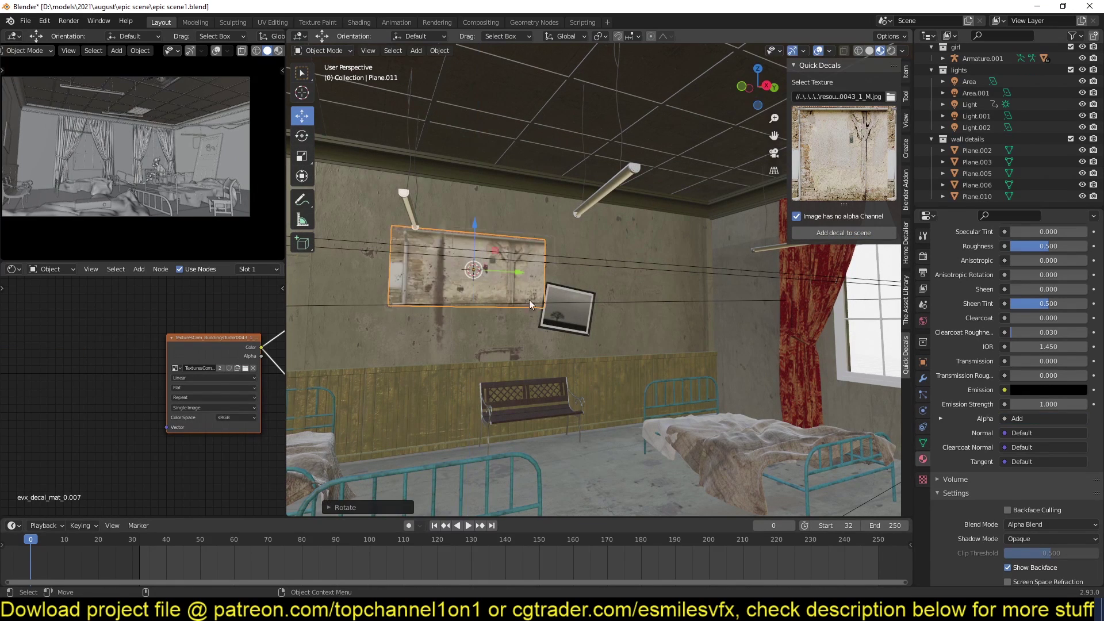
# - Stretch the old plaster decal along the Z axis and enlarge it to cover the wall behind the bench
pyautogui.press('s')
pyautogui.press('z')
pyautogui.click(509, 404)
pyautogui.press('s')
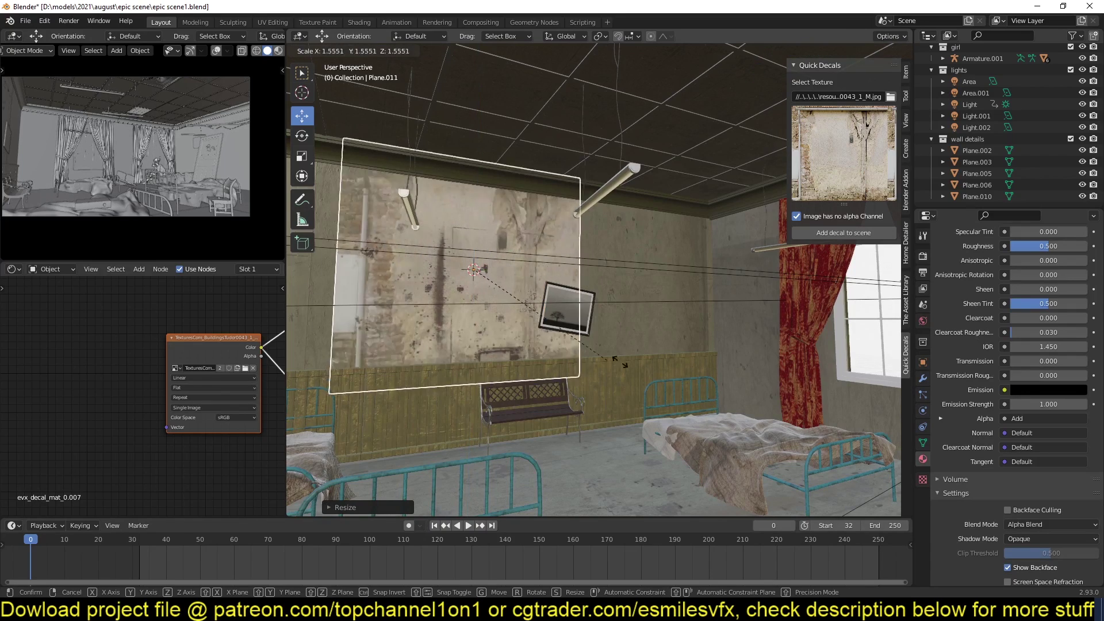
pyautogui.press('x')
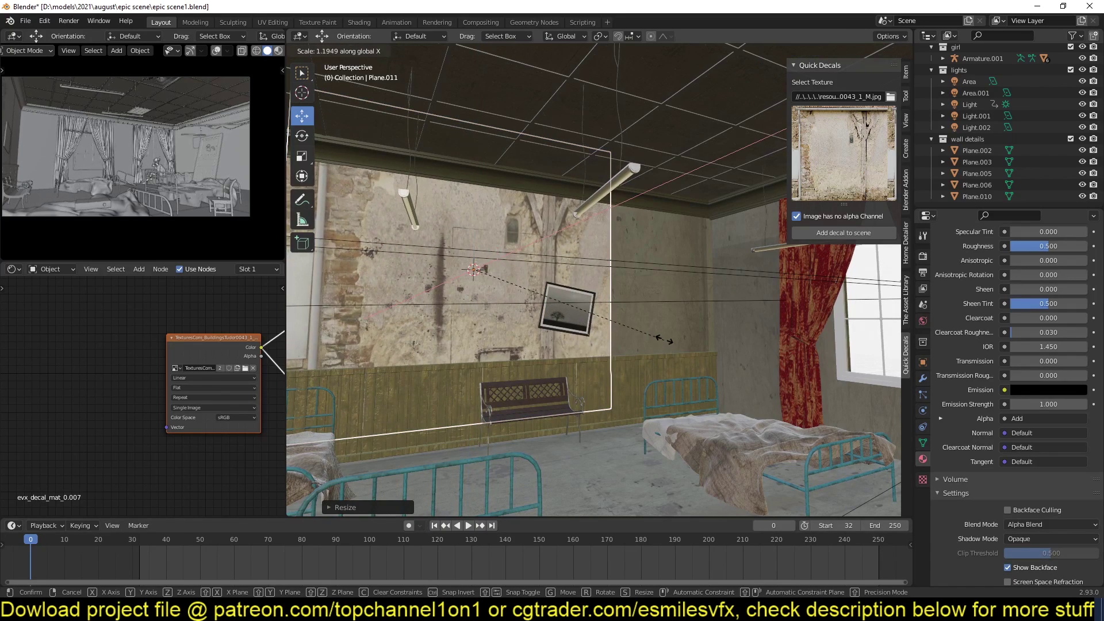
pyautogui.click(678, 345)
# - Move the decal material's Add node clear of the shader node and set its value to -0.5
pyautogui.moveTo(207, 422); pyautogui.dragTo(47, 430, button='middle')
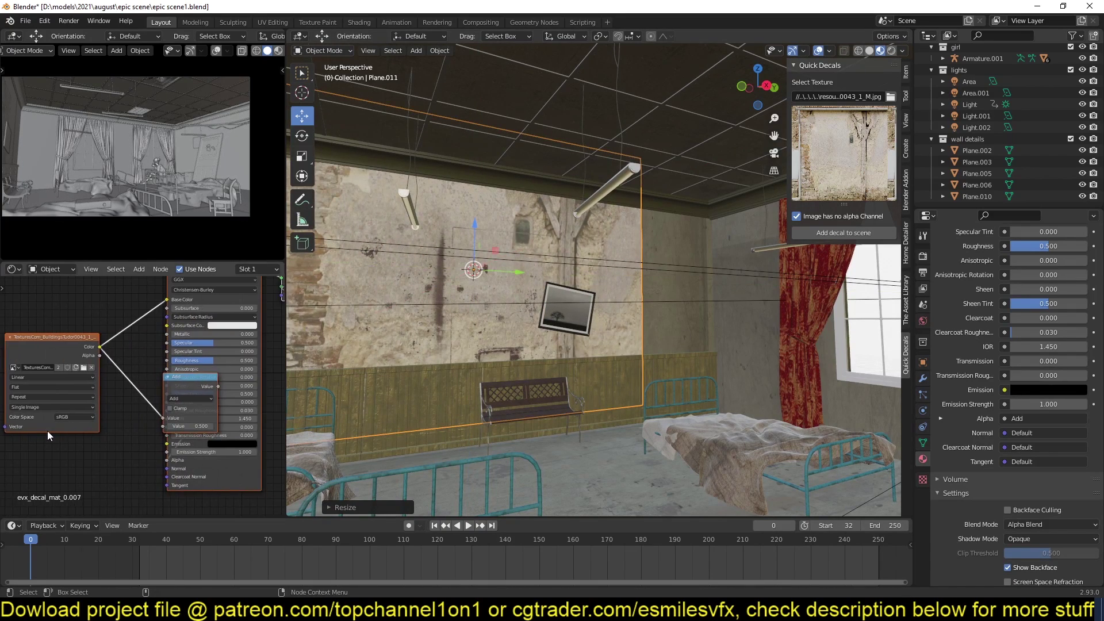
pyautogui.moveTo(143, 403); pyautogui.dragTo(216, 395, button='middle')
pyautogui.moveTo(270, 394); pyautogui.dragTo(195, 371)
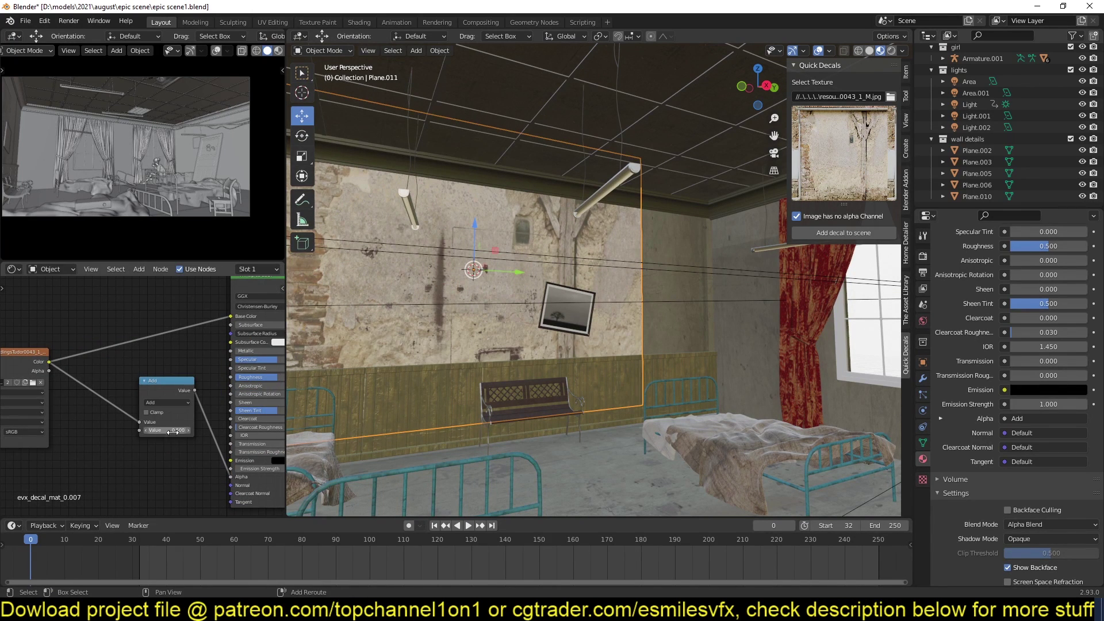
pyautogui.moveTo(171, 432); pyautogui.dragTo(103, 431)
# - Hide both decals on the bench wall to compare it bare, then unhide them and view the whole room
pyautogui.moveTo(391, 362); pyautogui.dragTo(577, 328, button='middle')
pyautogui.moveTo(554, 284); pyautogui.dragTo(503, 311, button='middle')
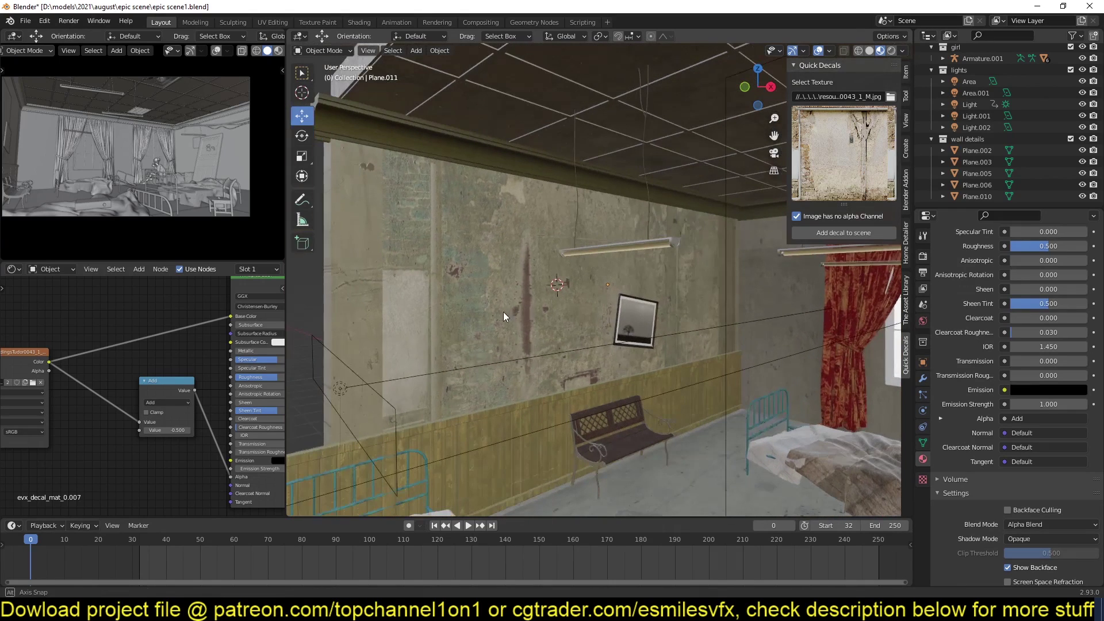
pyautogui.click(580, 300)
pyautogui.press('h')
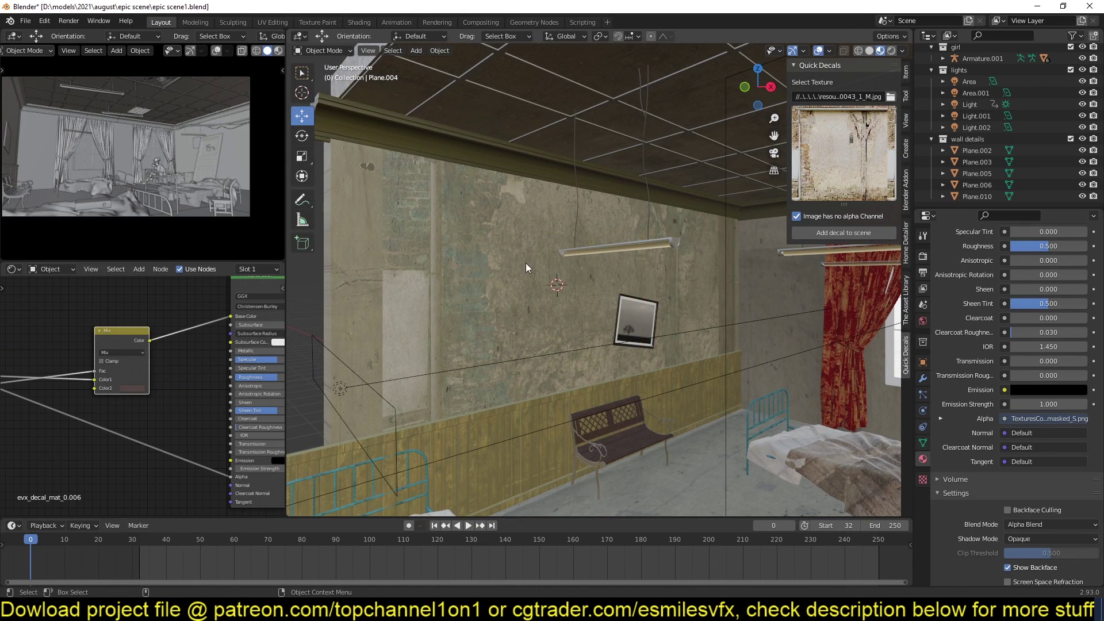
pyautogui.press('h')
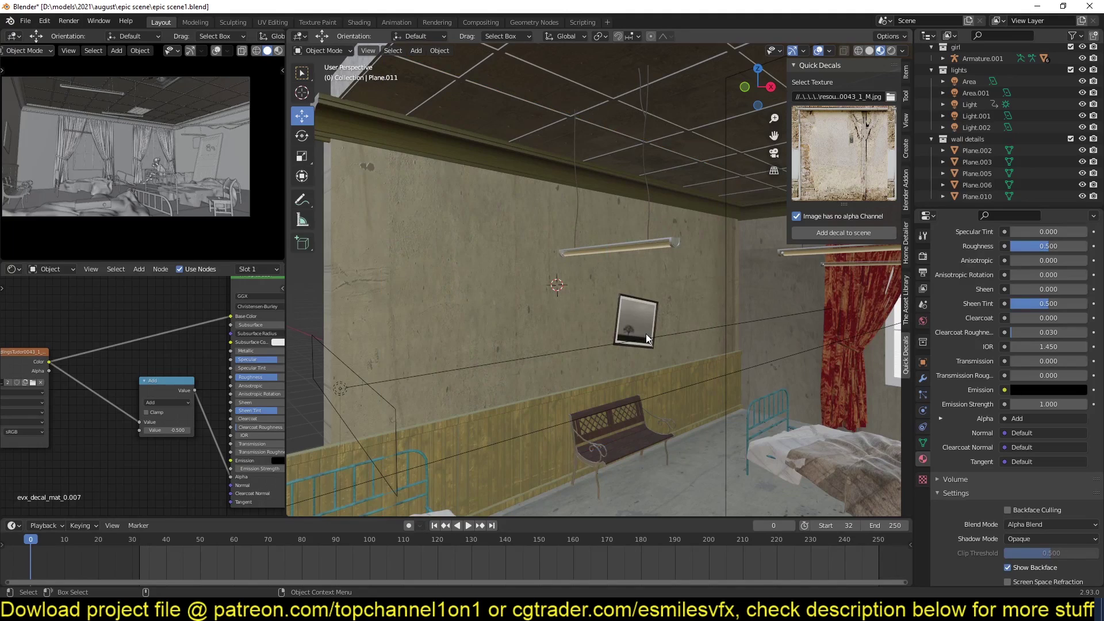
pyautogui.hotkey('alt', 'h')
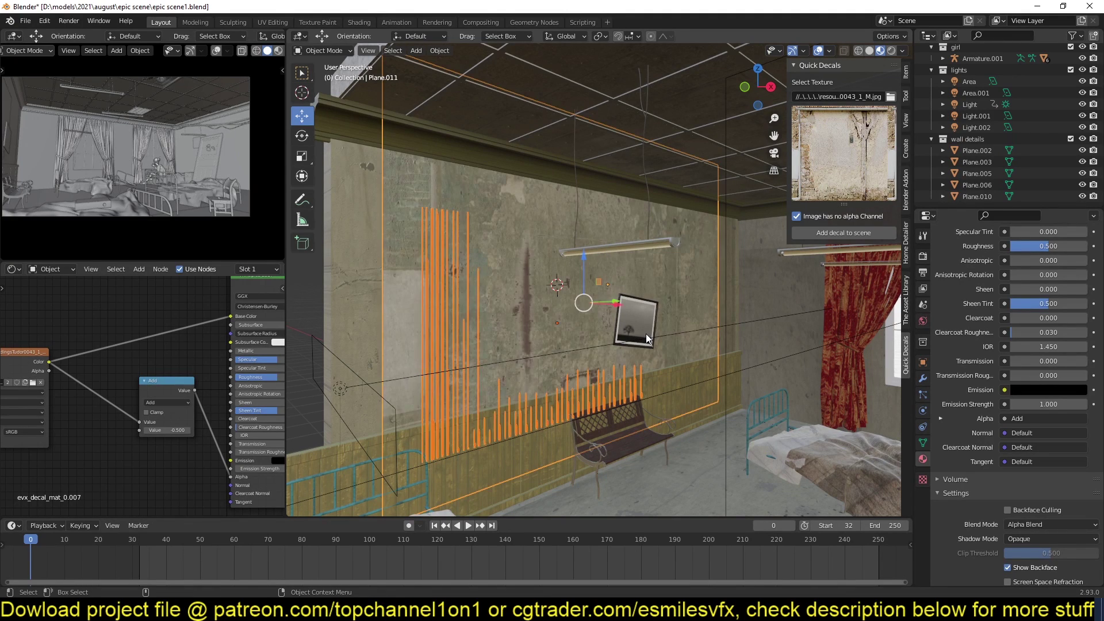
pyautogui.moveTo(596, 353); pyautogui.dragTo(505, 344, button='middle')
pyautogui.scroll(-5, 509, 346)
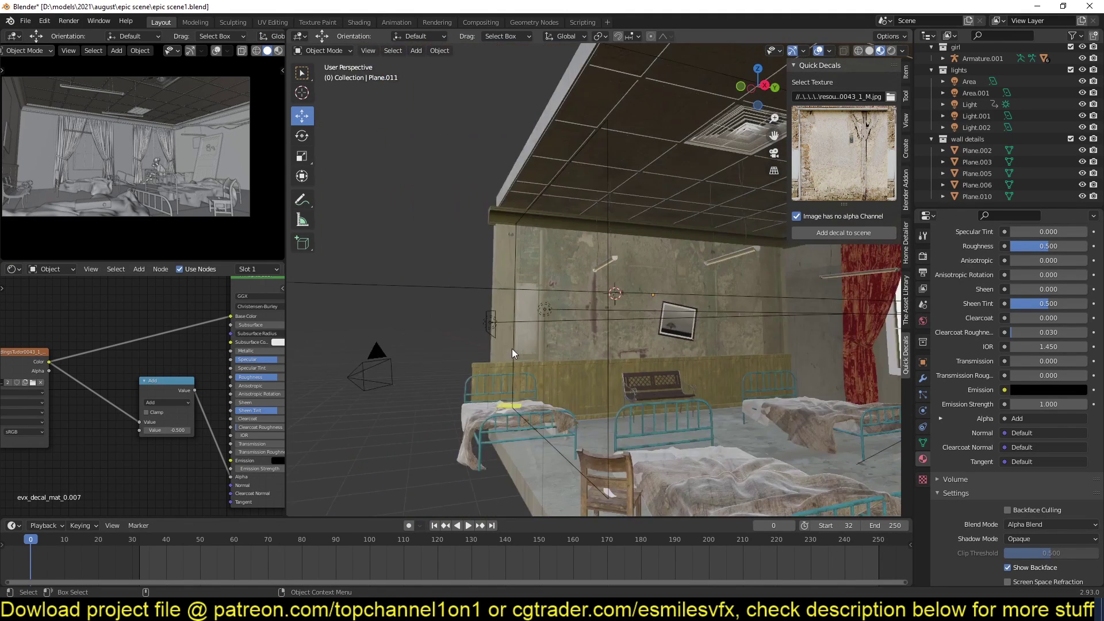
pyautogui.moveTo(588, 348); pyautogui.dragTo(599, 375, button='middle')
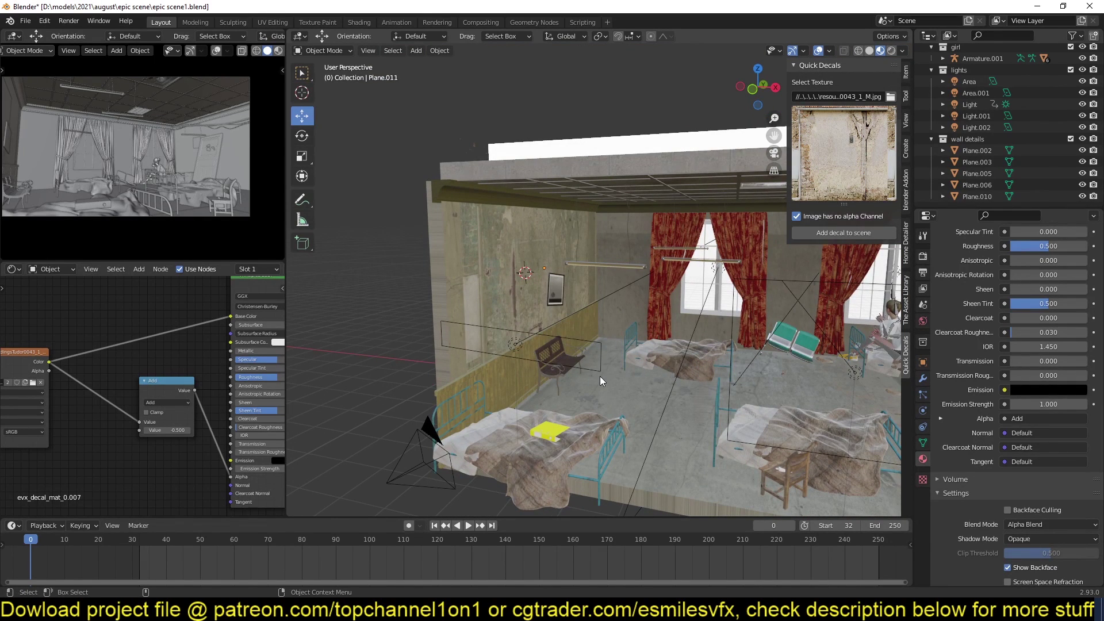